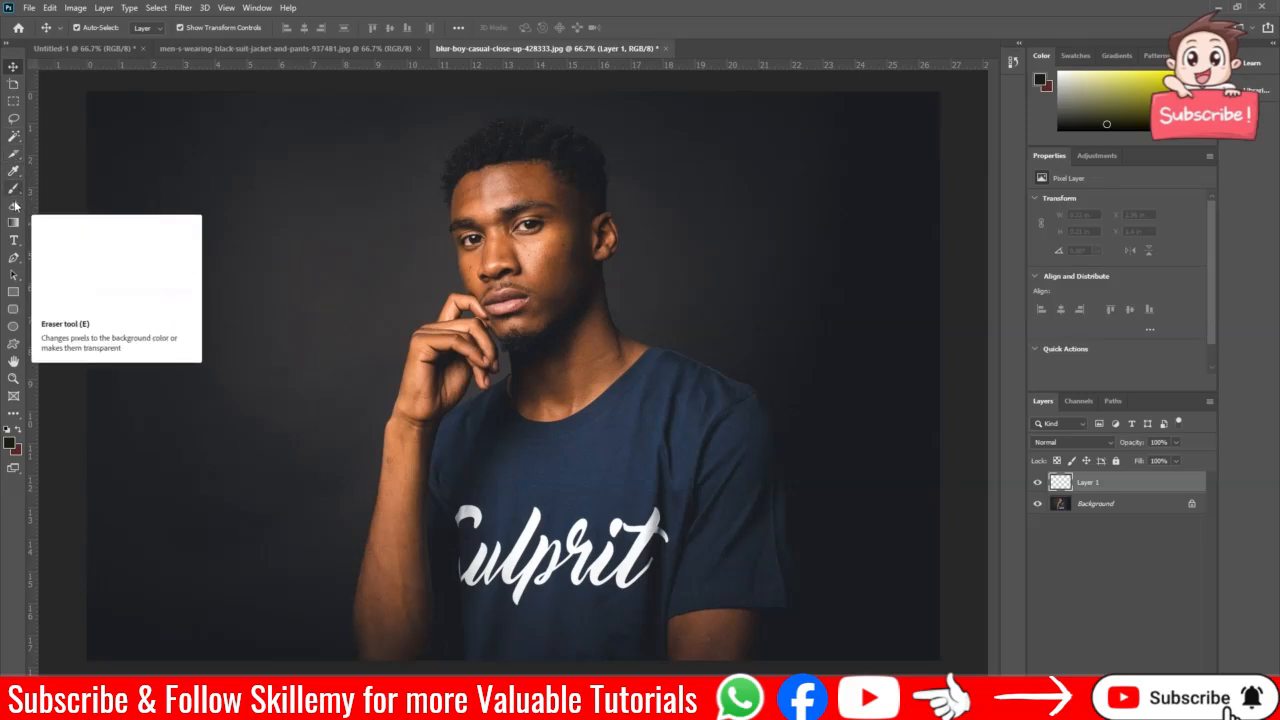
Paint a freehand black scribble from the man's cheek down over his shirt on Layer 1, and toggle that layer's visibility.
left_click(14, 190)
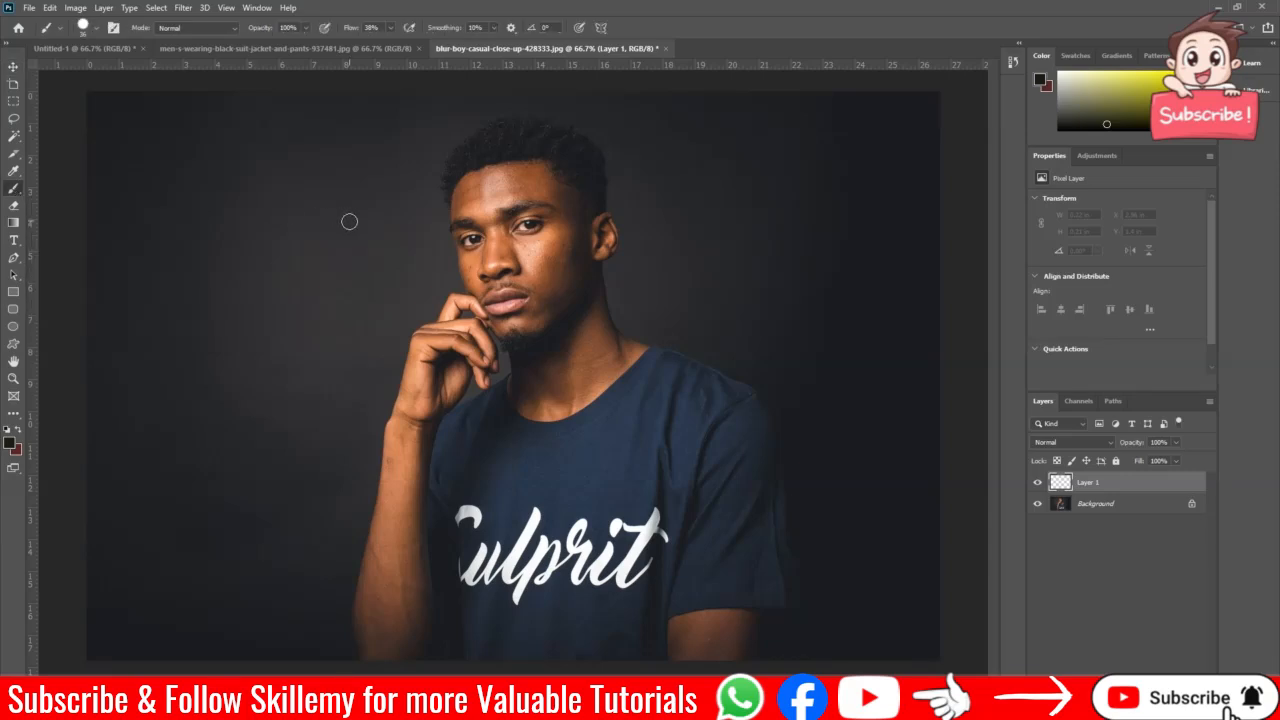
mouse_move(541, 262)
left_mouse_down()
mouse_move(568, 299)
mouse_move(606, 322)
mouse_move(492, 350)
mouse_move(580, 377)
mouse_move(526, 409)
mouse_move(497, 448)
mouse_move(618, 463)
mouse_move(588, 482)
mouse_move(494, 495)
mouse_move(473, 529)
mouse_move(594, 542)
mouse_move(623, 374)
mouse_move(564, 336)
left_mouse_up()
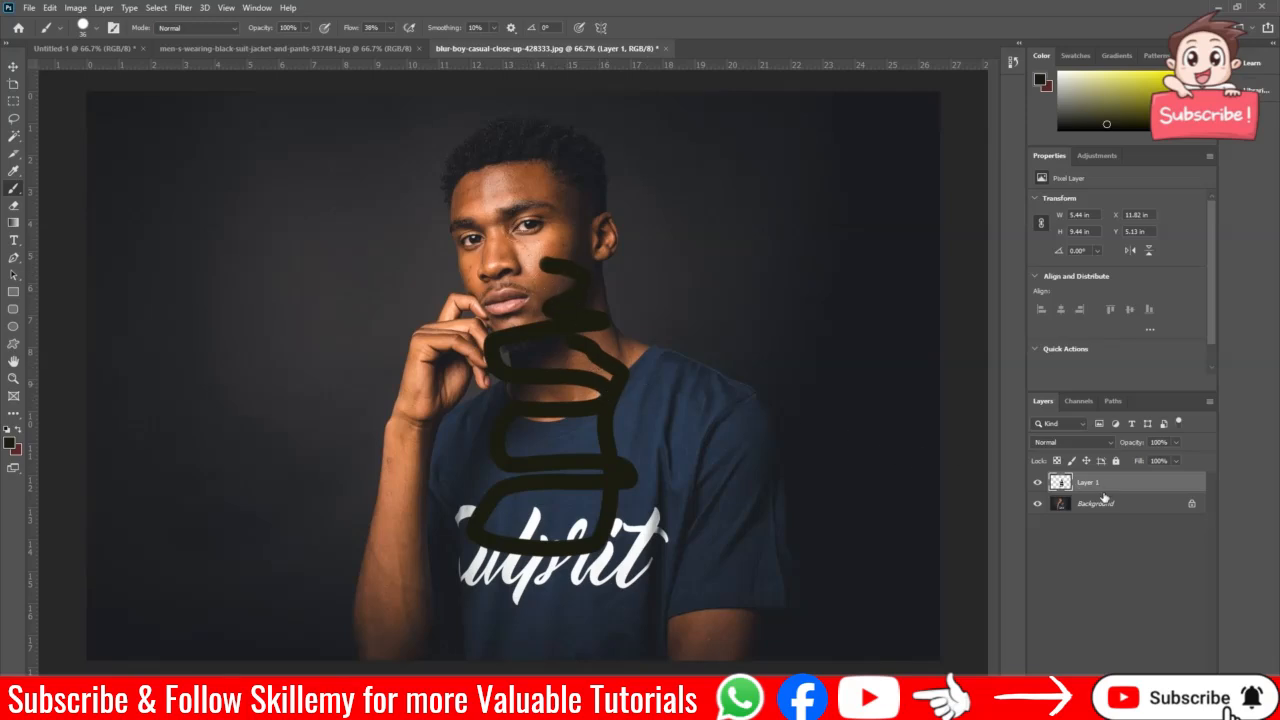
left_click(1037, 483)
left_click(1037, 483)
left_click(1037, 484)
left_click(1037, 484)
left_click(1037, 484)
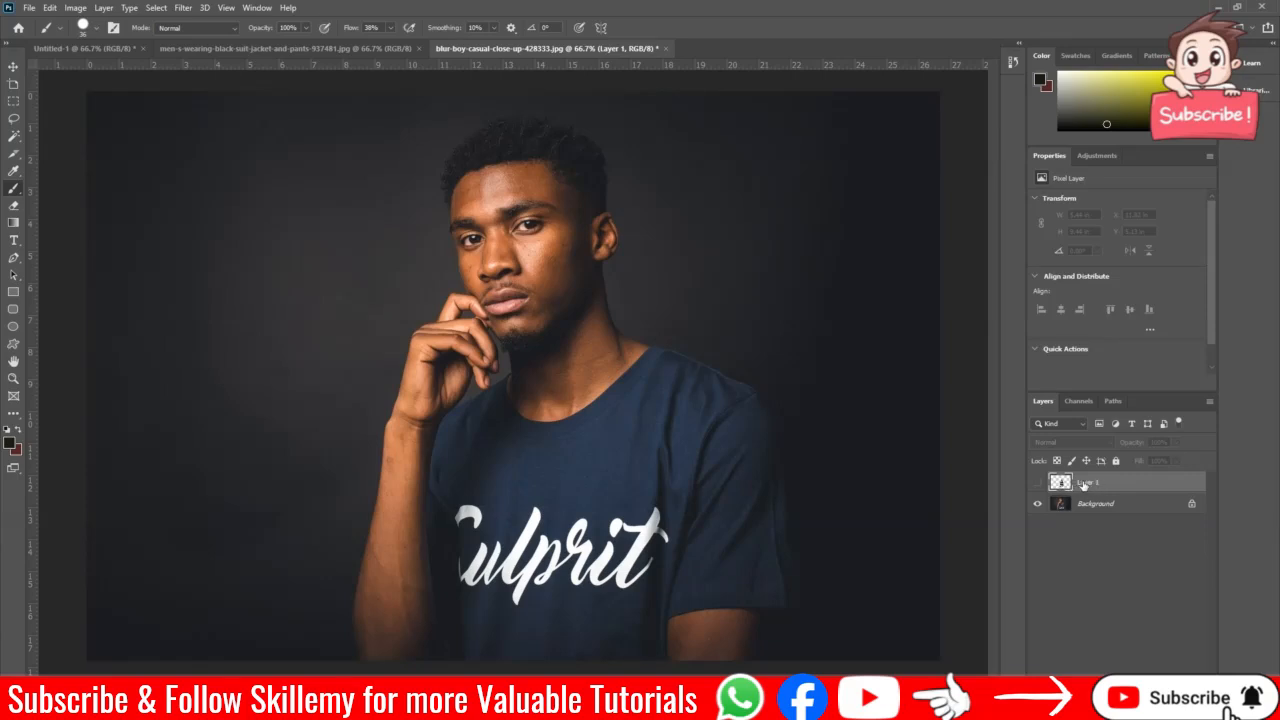
left_click(1038, 484)
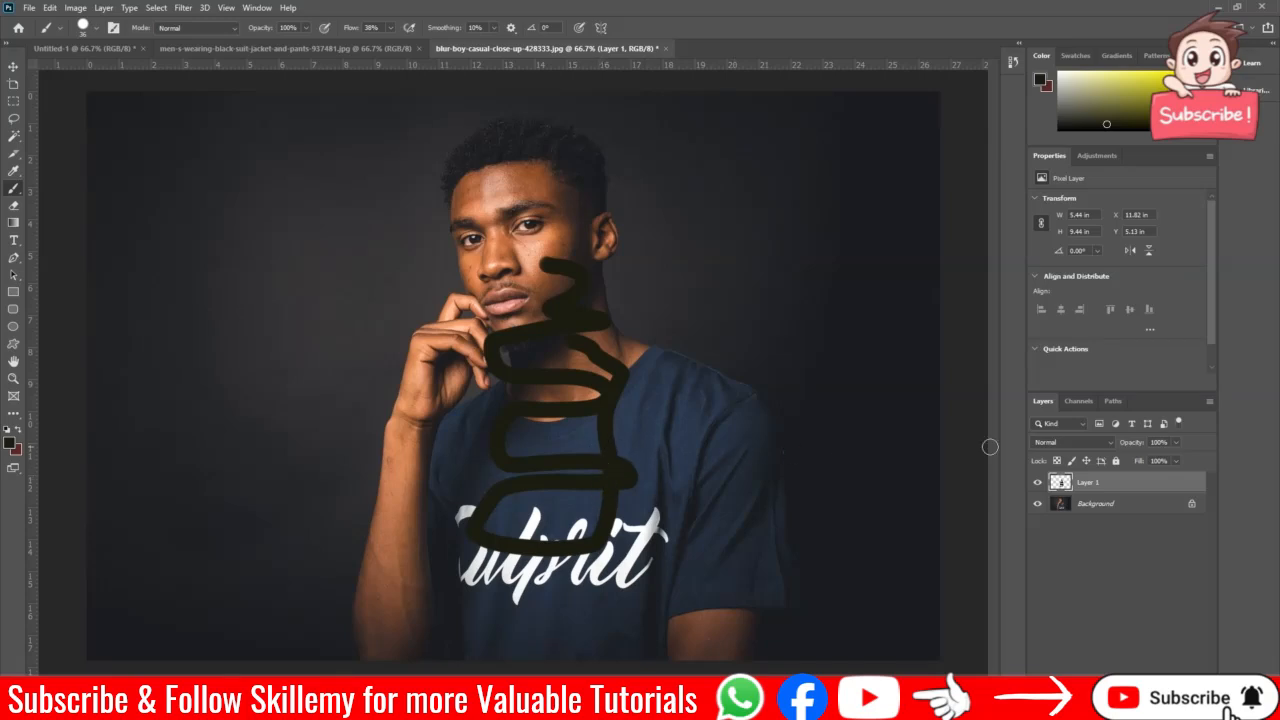
Try adjusting Layer 1's opacity and look through its blending modes without choosing one.
left_click(1175, 443)
mouse_move(1133, 460)
left_mouse_down()
mouse_move(1112, 460)
mouse_move(1179, 461)
left_mouse_up()
left_click(1108, 441)
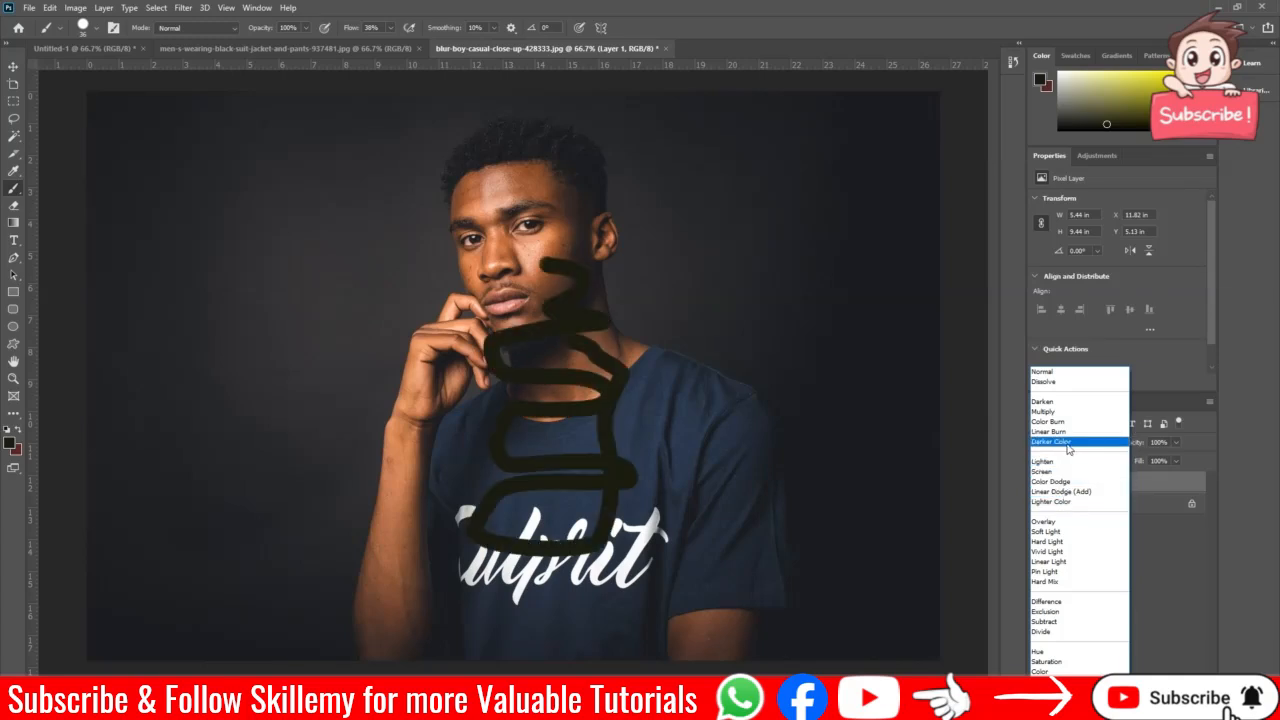
left_click(1157, 536)
Duplicate Layer 1 under the default name and group the original together with its copy.
right_click(1093, 485)
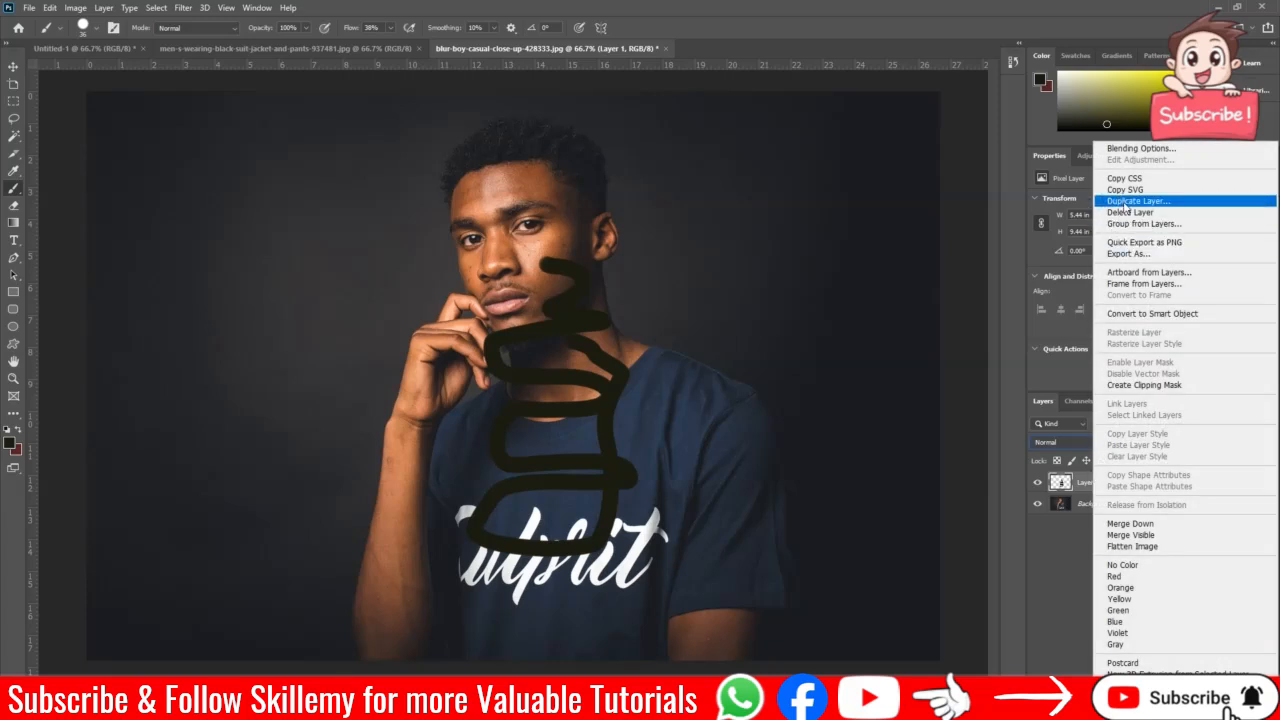
left_click(1123, 208)
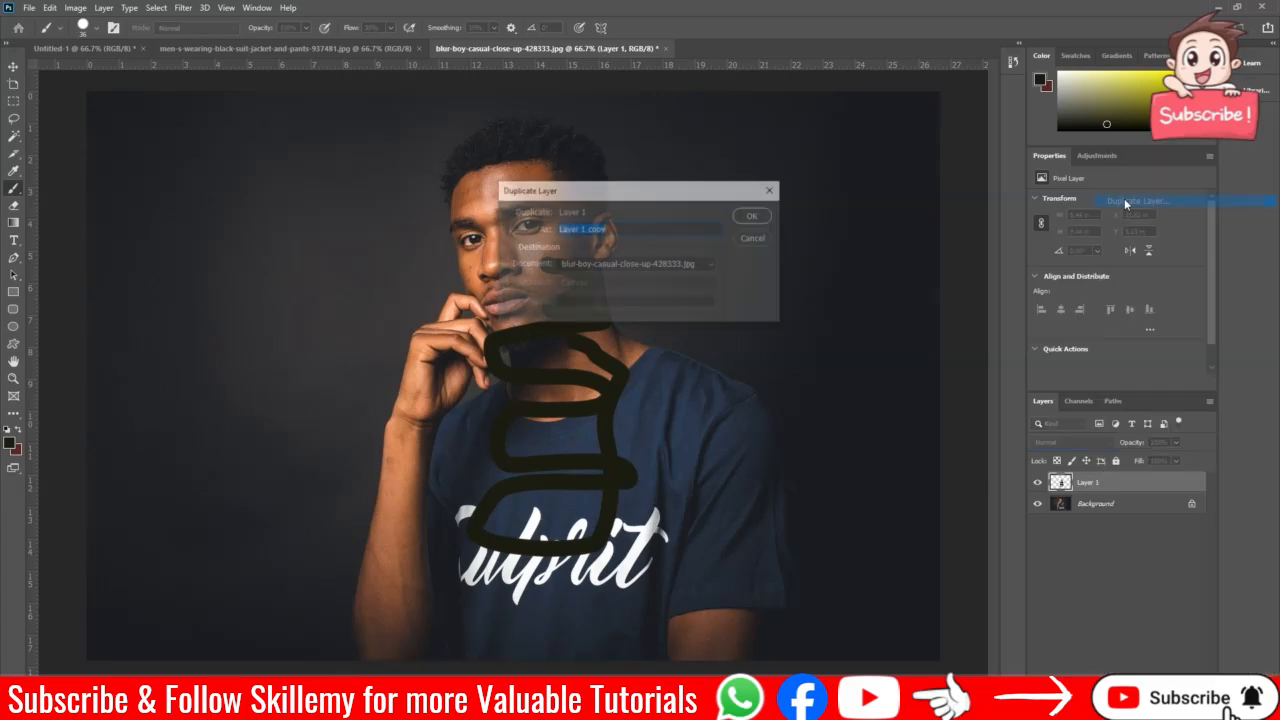
left_click(754, 214)
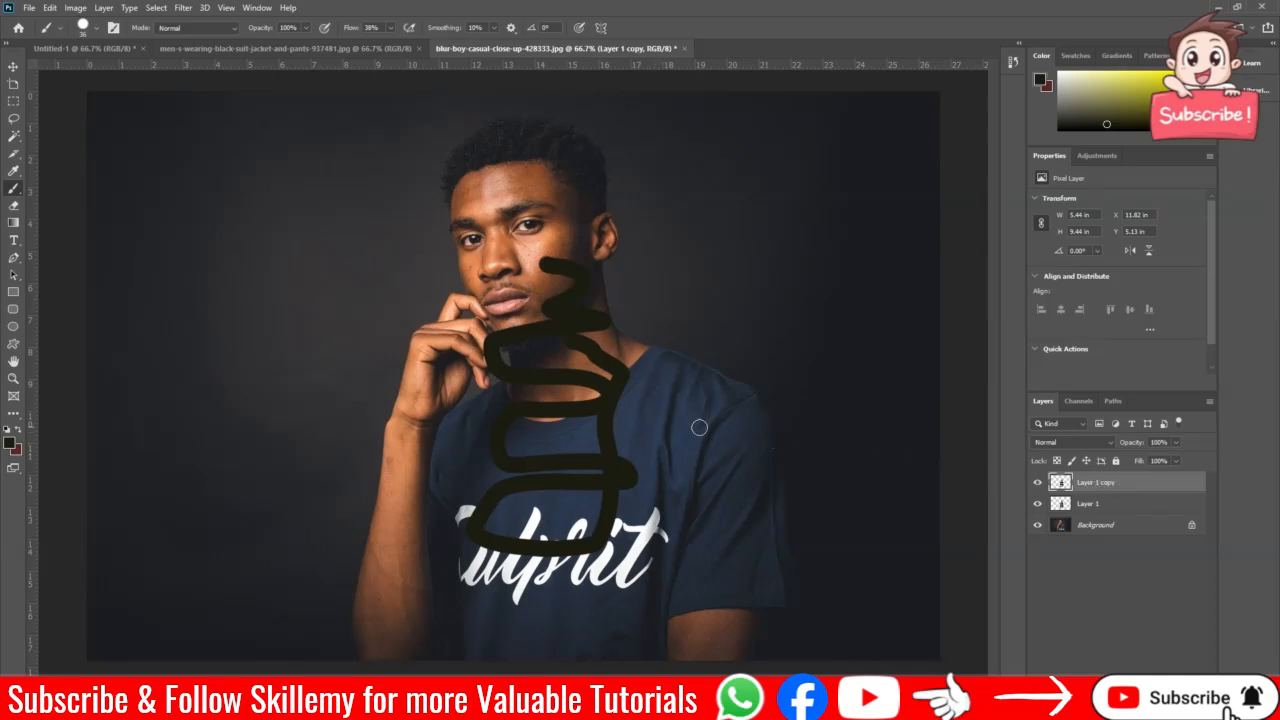
left_click(1112, 504, "shift")
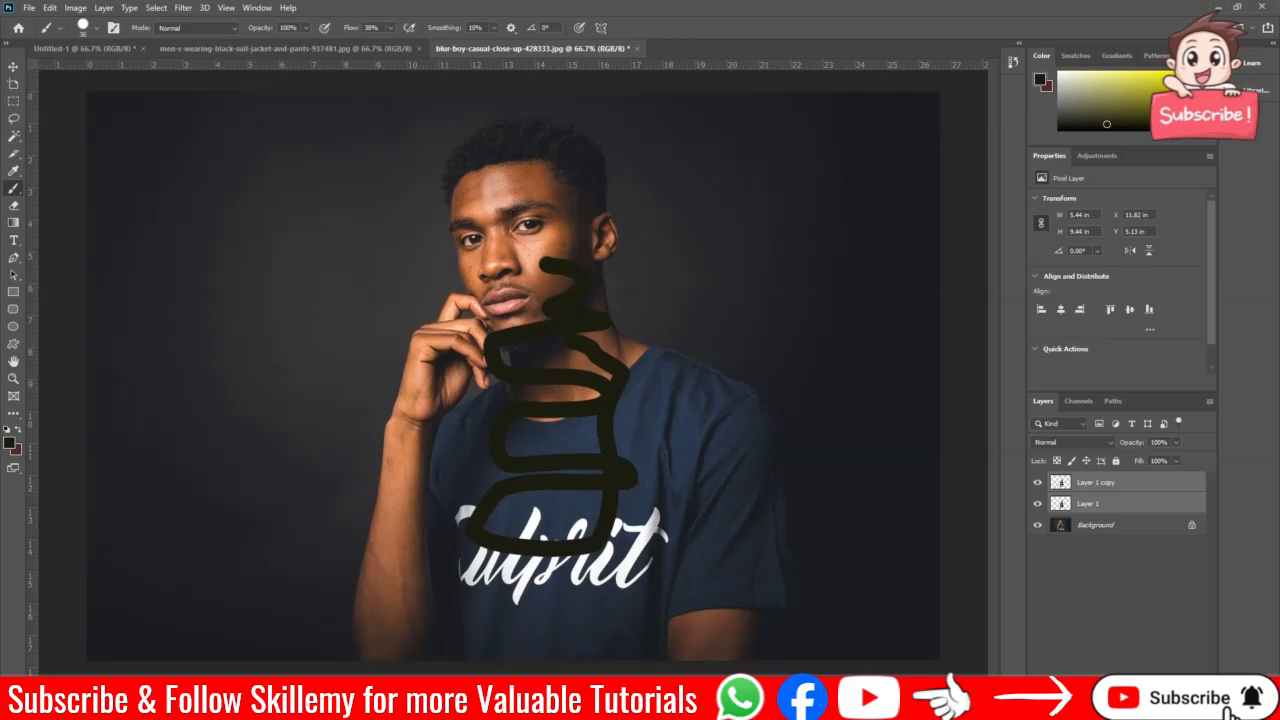
key("ctrl+g")
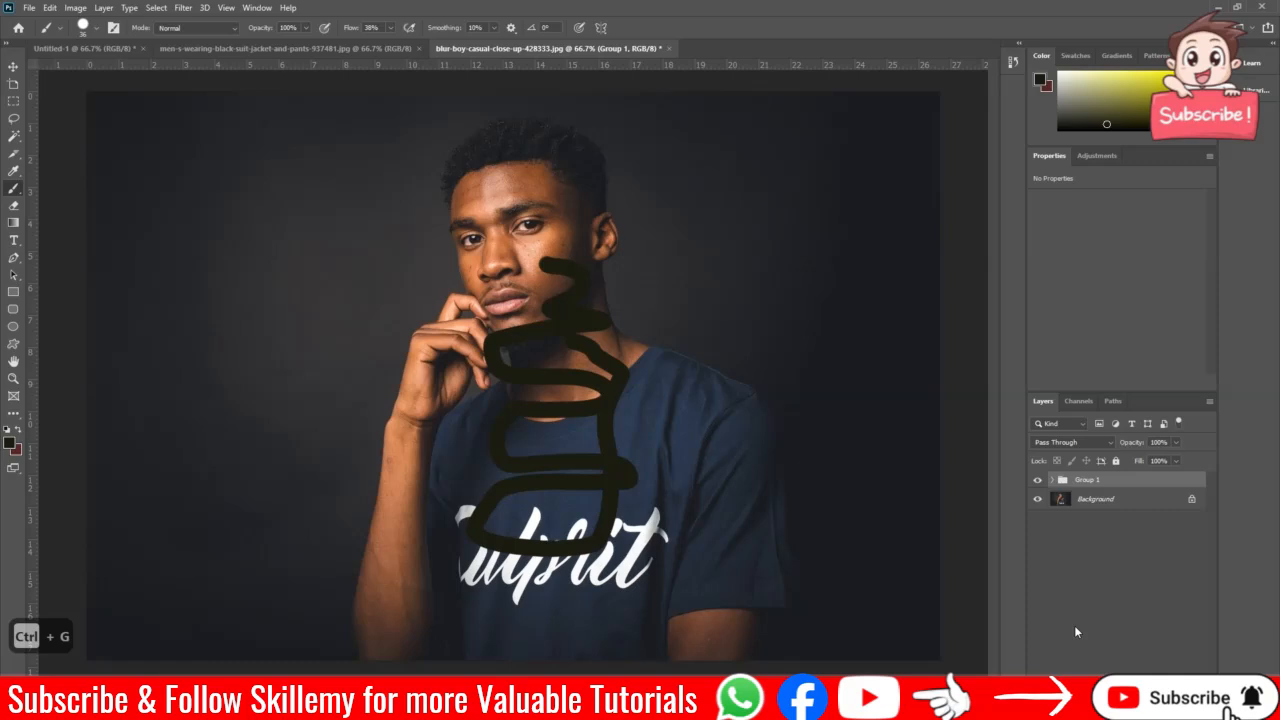
Expand Group 1 and paint another freehand black stroke beside the shirt lettering on Layer 1 copy.
left_click(1054, 484)
left_click(1110, 499)
mouse_move(678, 450)
left_mouse_down()
mouse_move(642, 466)
mouse_move(682, 537)
mouse_move(720, 541)
mouse_move(745, 450)
left_mouse_up()
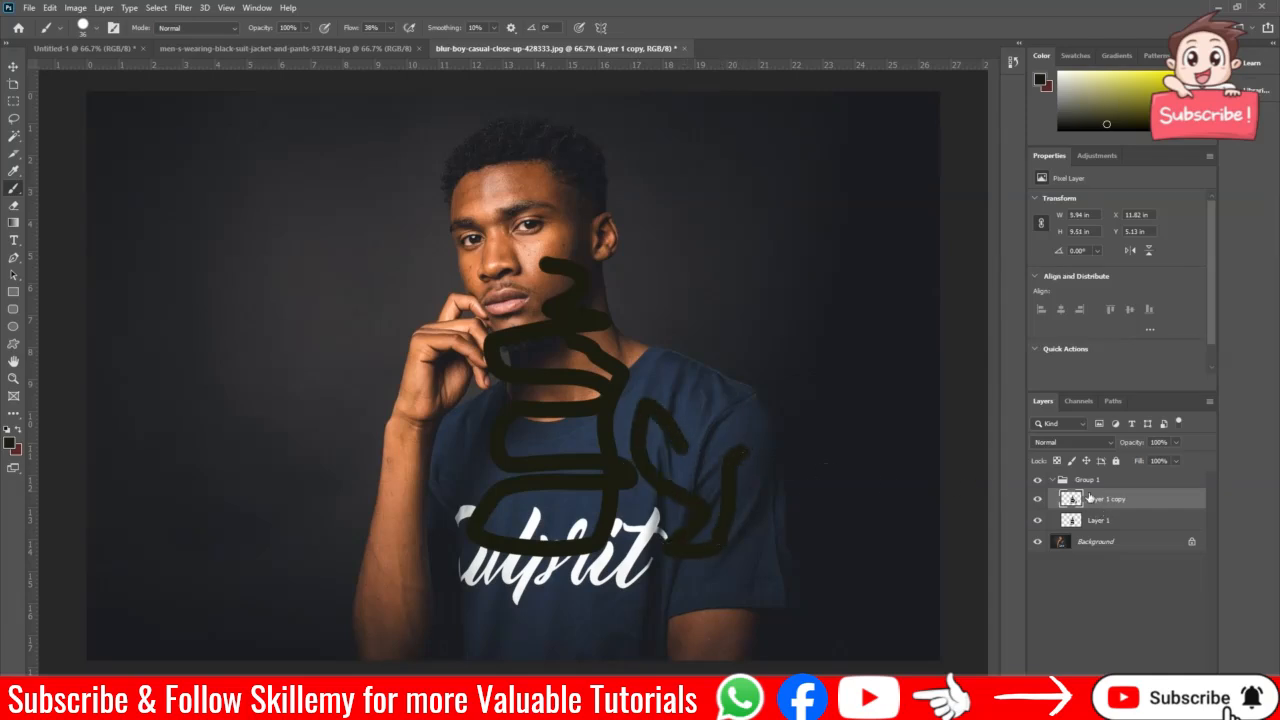
Collapse Group 1, hide and show the whole group at once, and expand it again.
left_click(1055, 482)
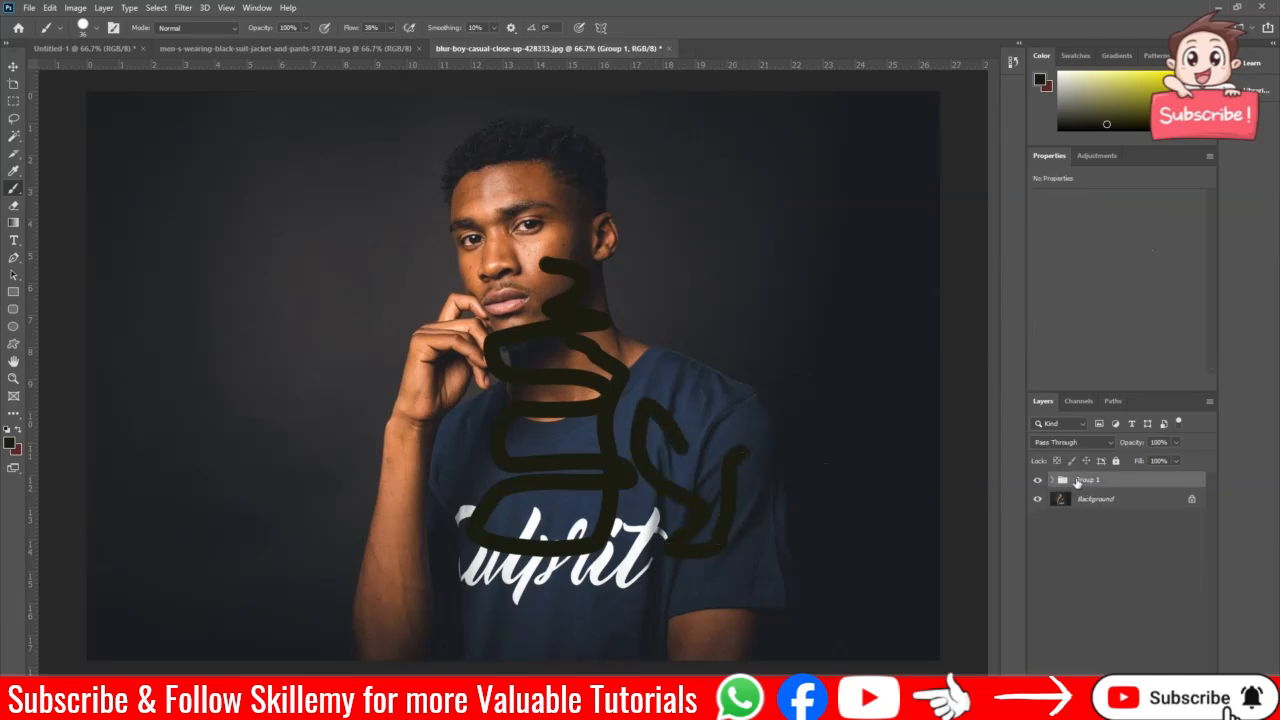
left_click(1038, 481)
left_click(1038, 481)
left_click(1053, 481)
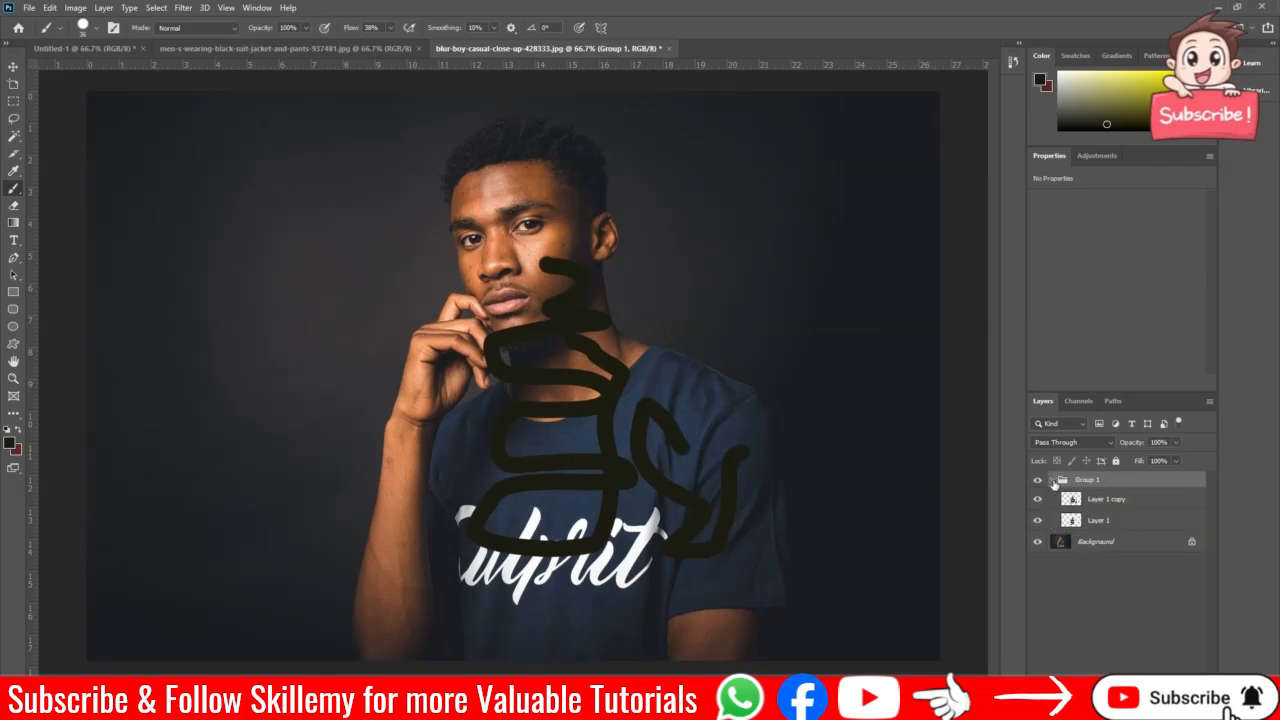
Rename the layer Layer 1 copy as "my layer".
left_click(1101, 505)
double_click(1109, 502)
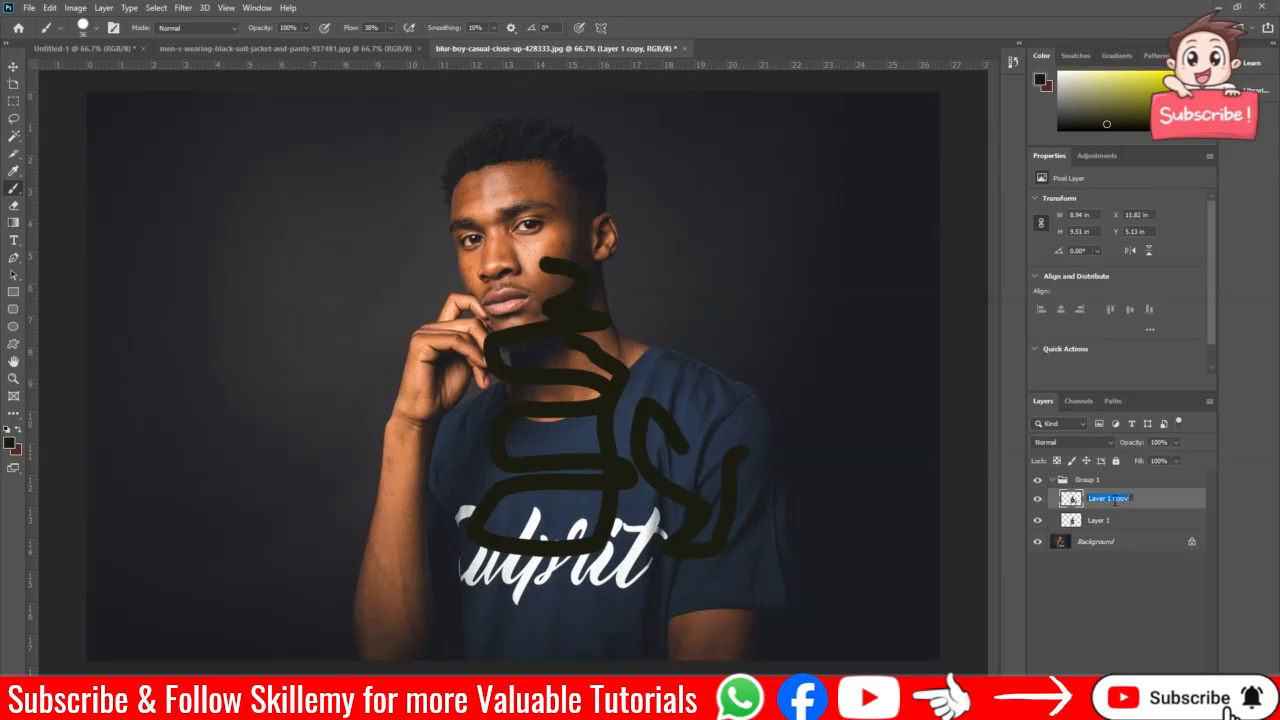
type("my layer")
key("Return")
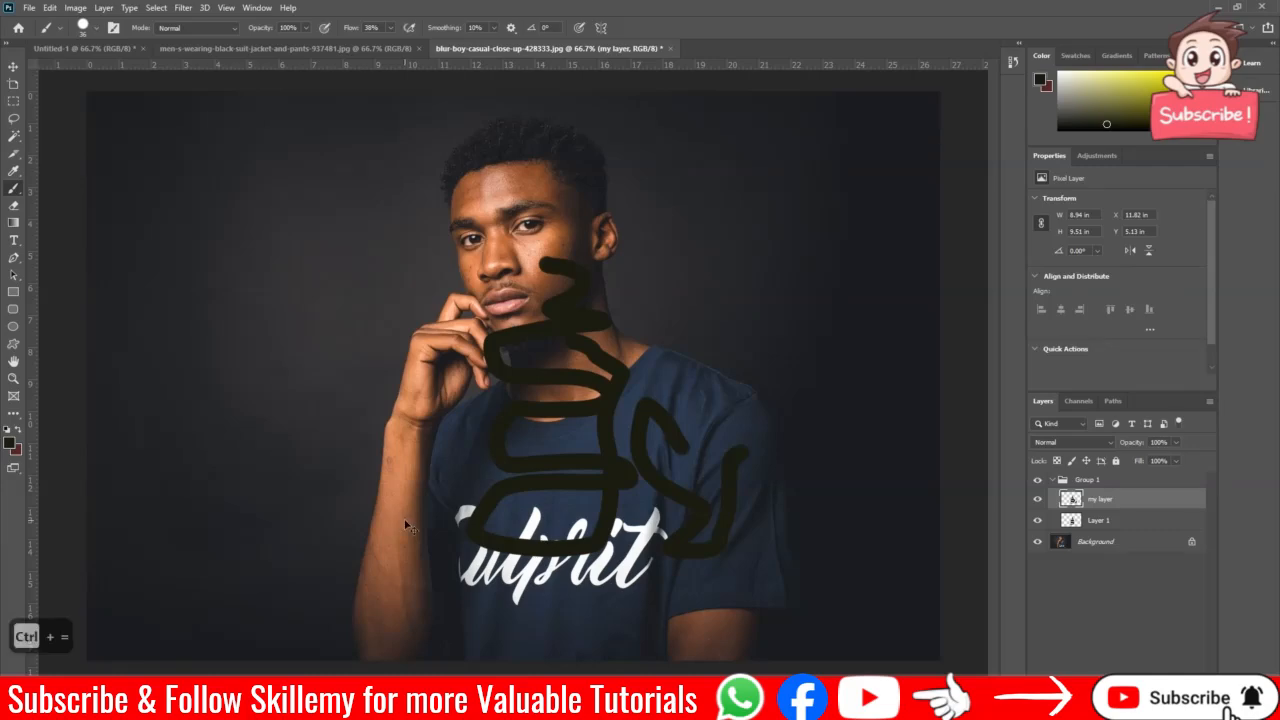
Examine the brush strokes over the man's face, hand and shirt at magnifications up to 200%, moving around the portrait.
key("ctrl+equal")
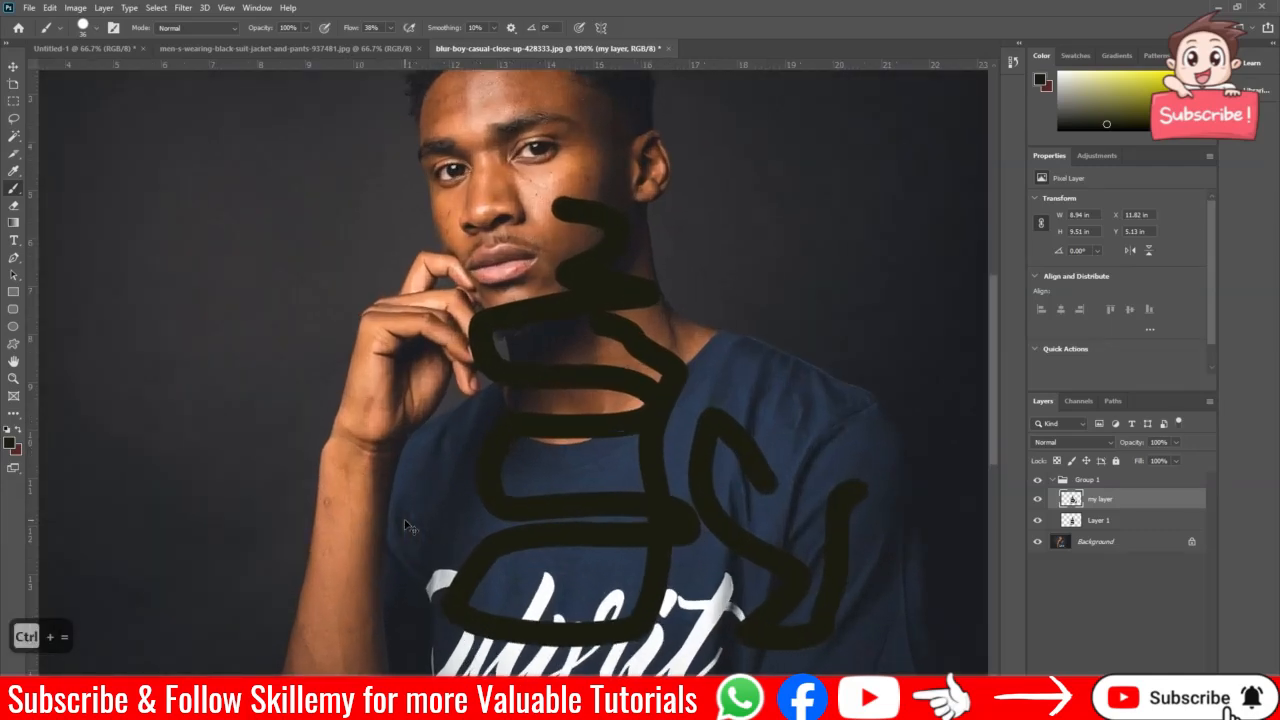
key("ctrl+equal")
key("ctrl+minus")
key("ctrl+minus")
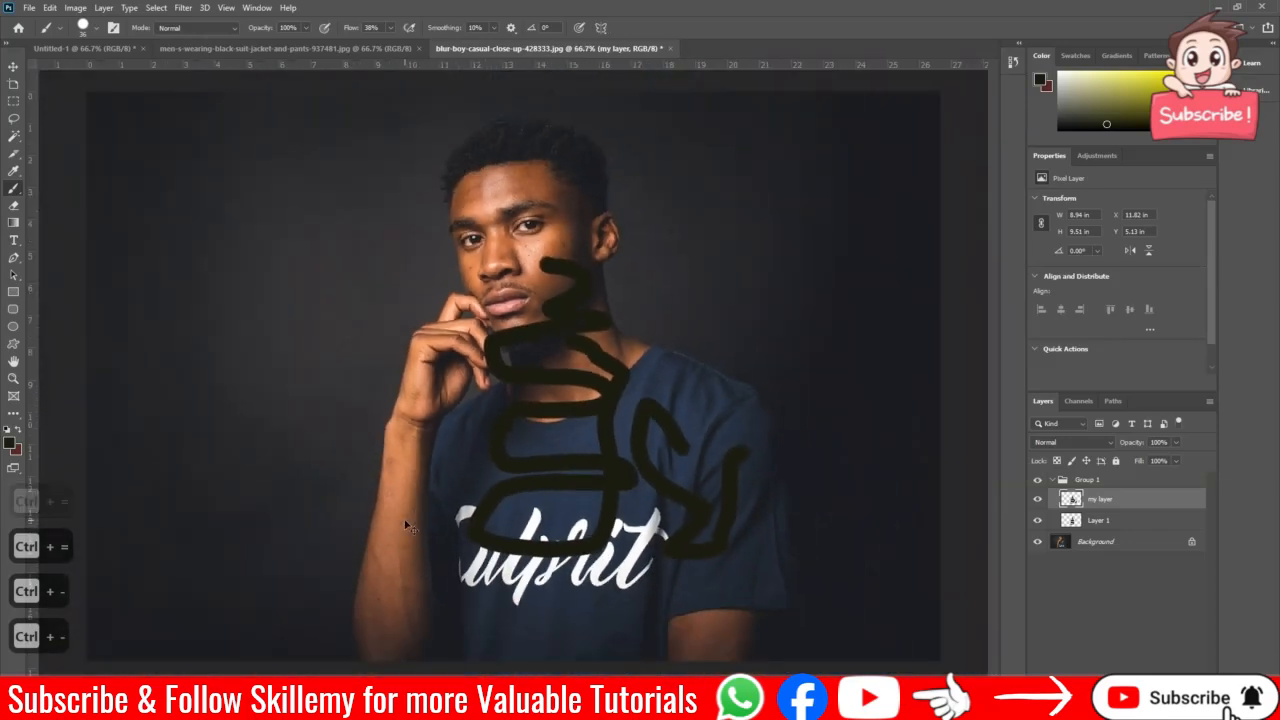
key("space")
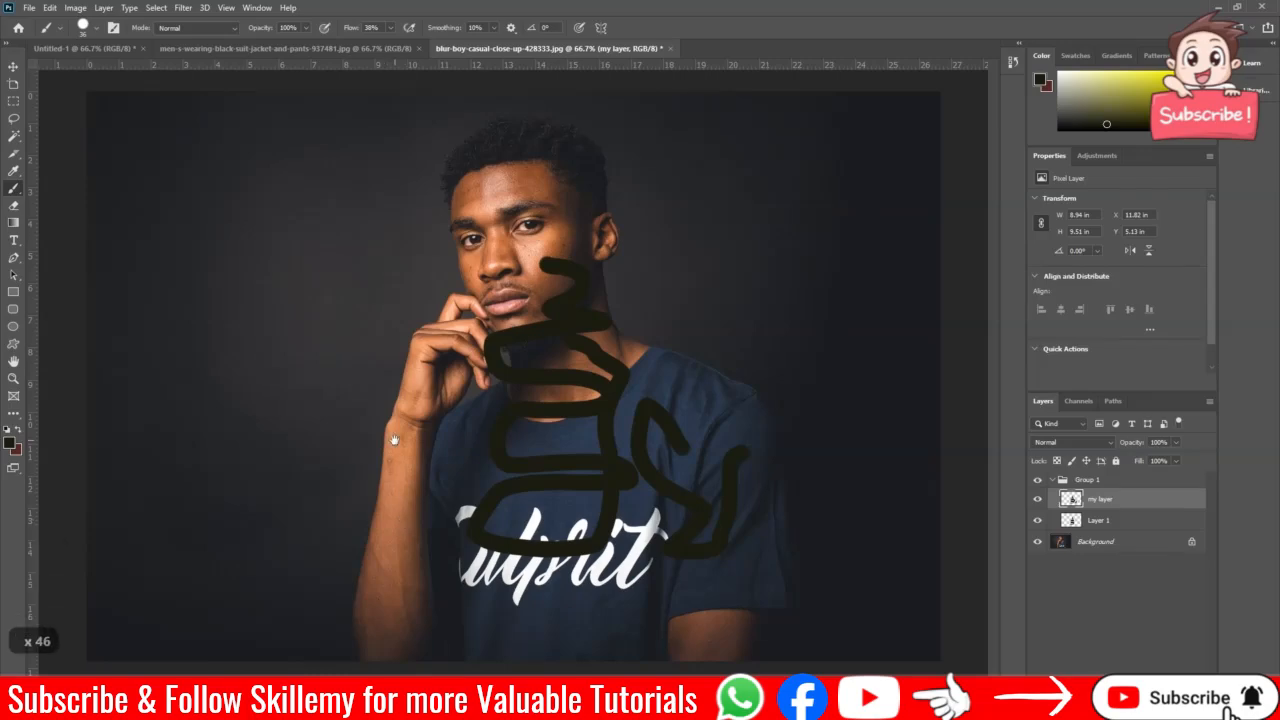
key("ctrl+equal")
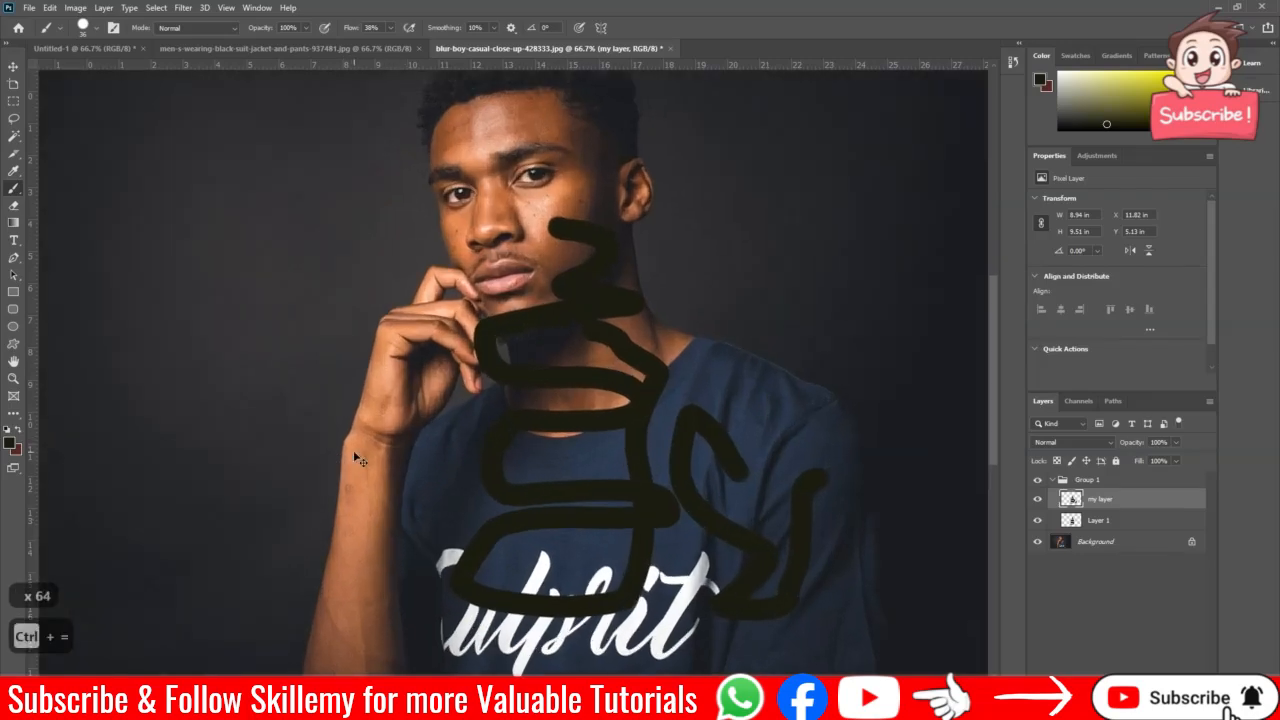
key("ctrl+equal")
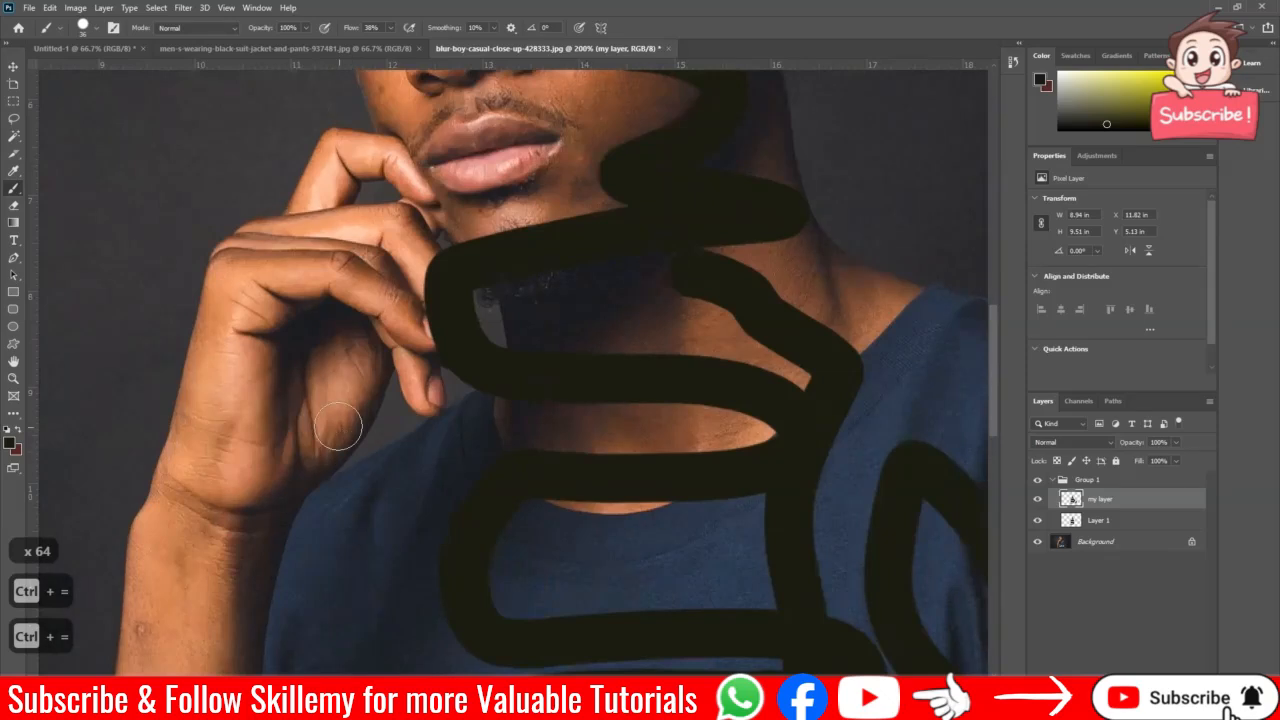
scroll(330, 425, "up", 5)
left_click_drag(385, 304, 588, 517)
left_click_drag(672, 375, 360, 317)
left_click_drag(401, 420, 608, 237)
left_click_drag(521, 379, 559, 249)
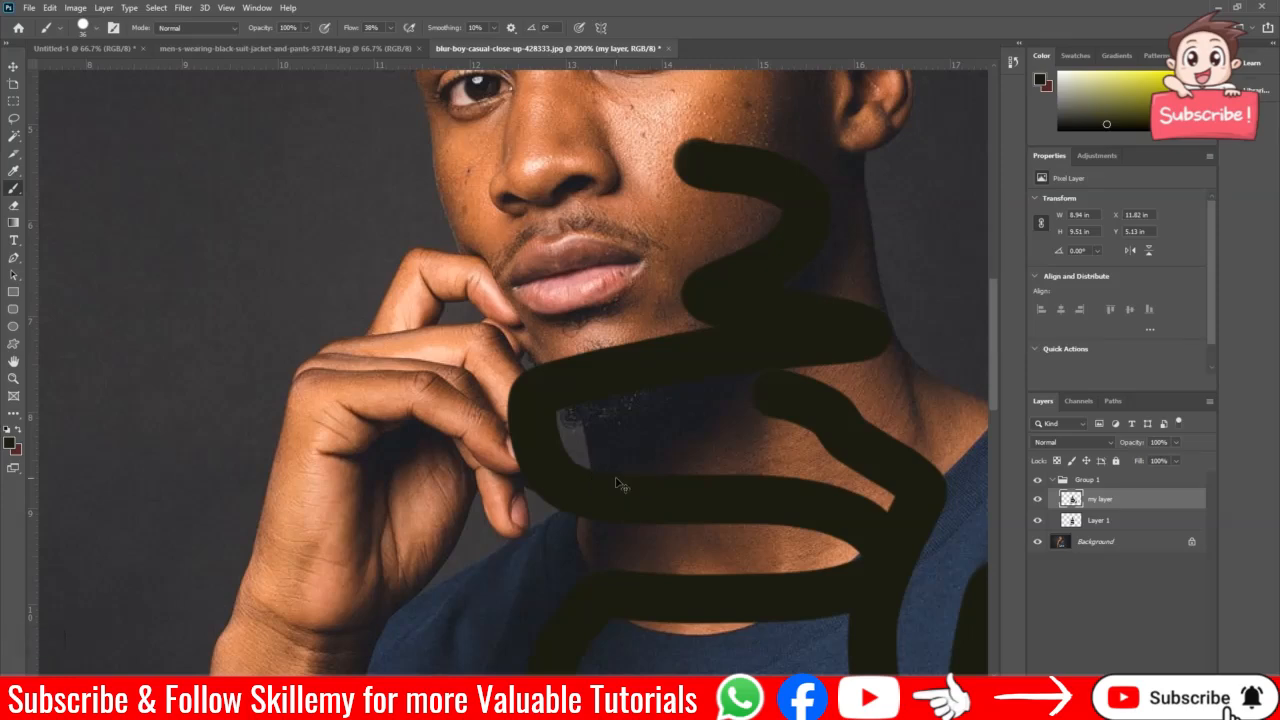
key("ctrl+minus")
key("ctrl+minus")
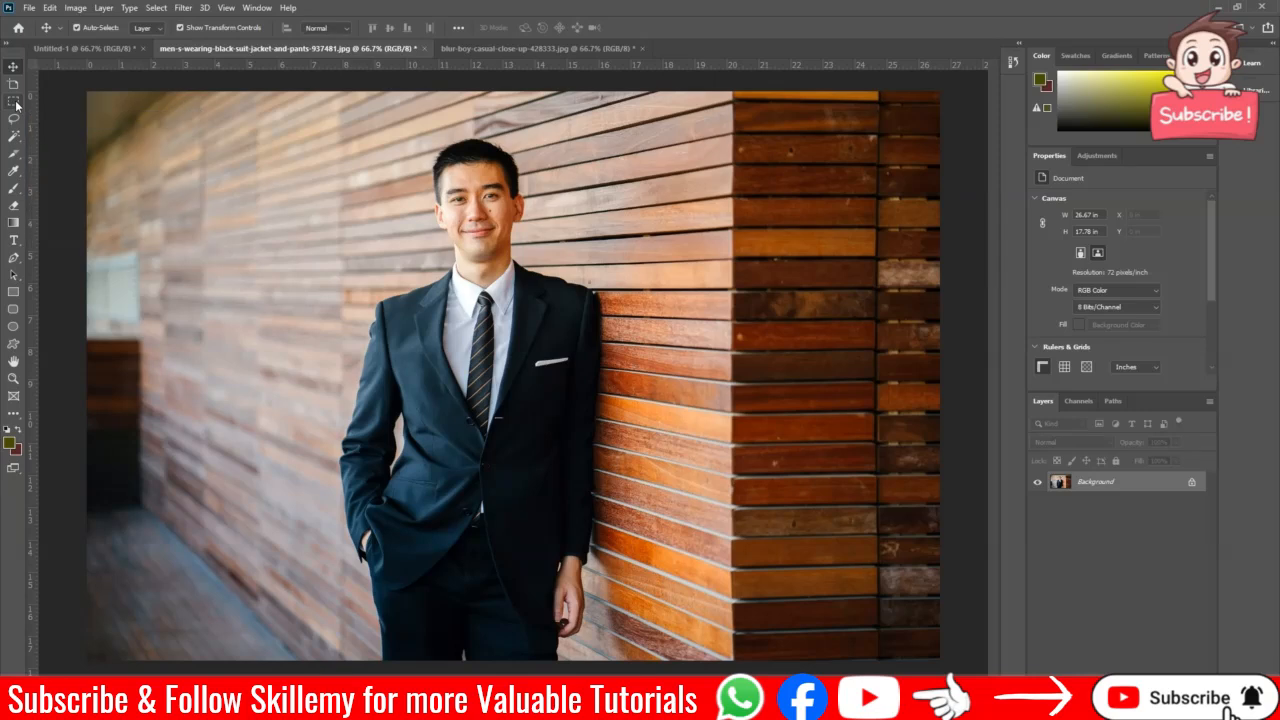
Try a rectangular marquee selection on the blurred wooden wall beside the suited man's head, shift it slightly, and deselect it.
left_click(14, 103)
left_click_drag(175, 162, 413, 296)
left_click_drag(412, 296, 412, 296)
mouse_move(222, 224)
left_mouse_down()
mouse_move(186, 294)
mouse_move(247, 230)
mouse_move(419, 279)
mouse_move(416, 296)
mouse_move(336, 284)
mouse_move(199, 292)
mouse_move(237, 222)
left_mouse_up()
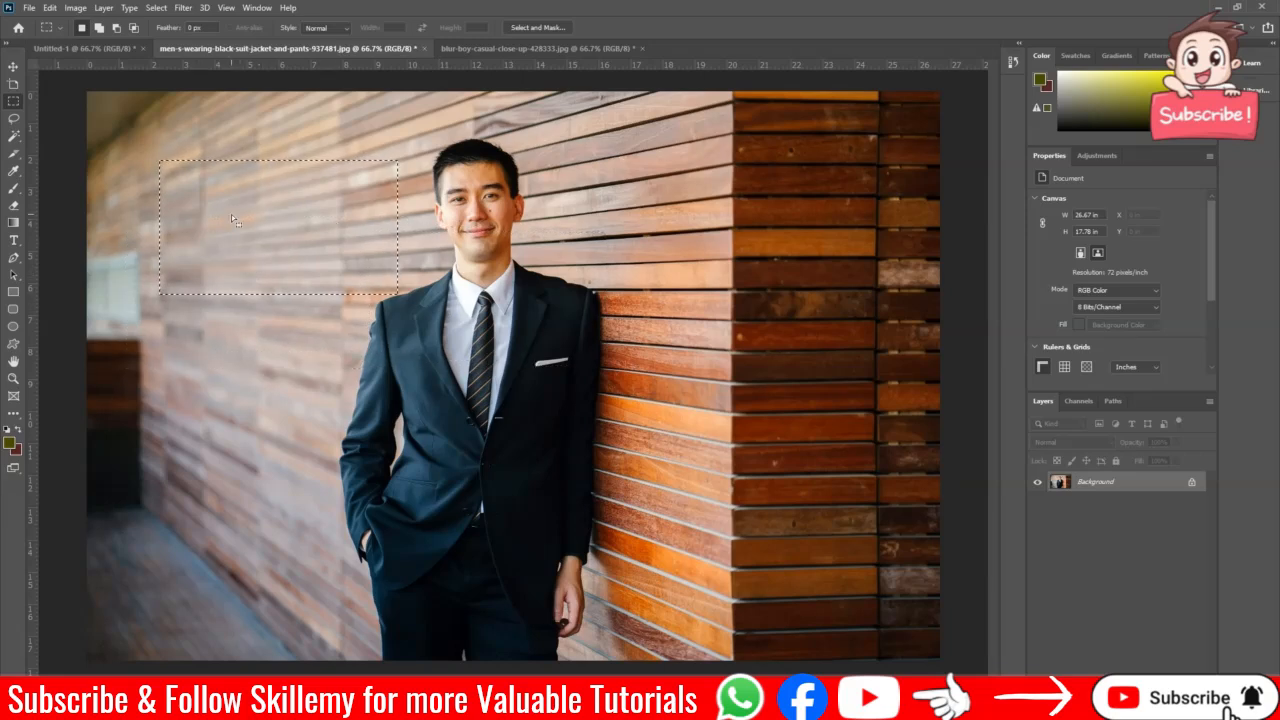
key("ctrl+d")
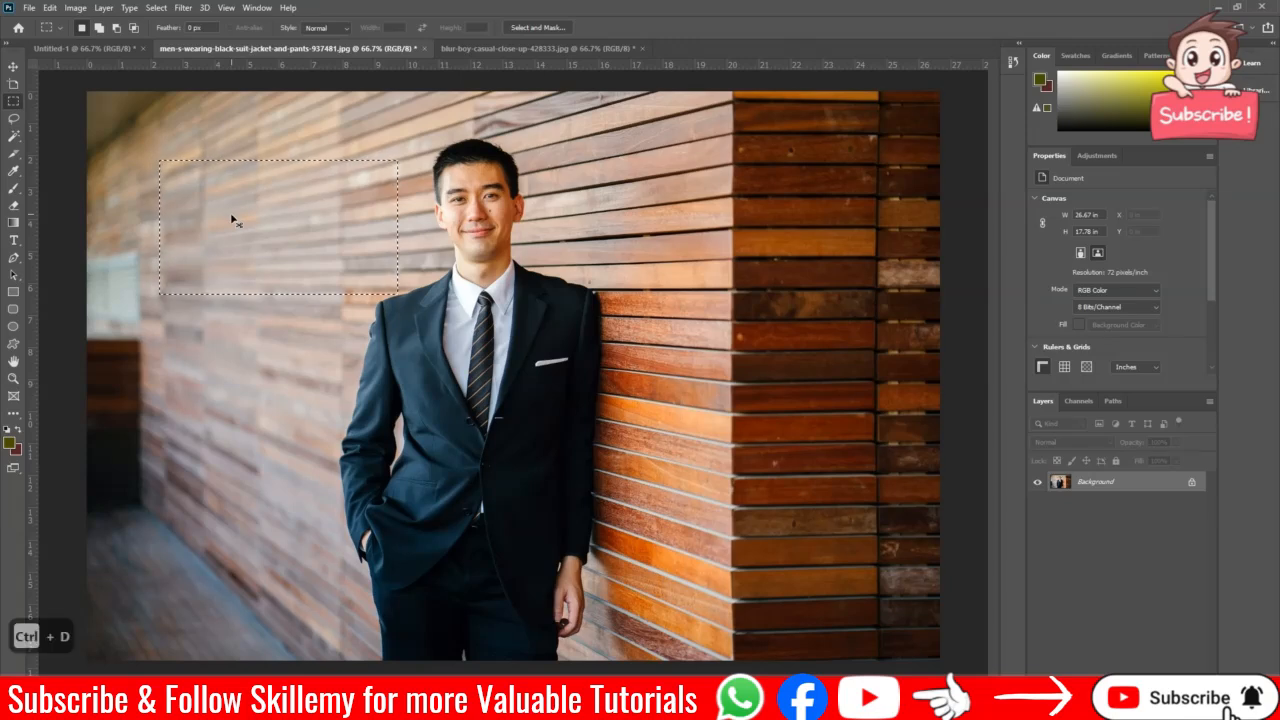